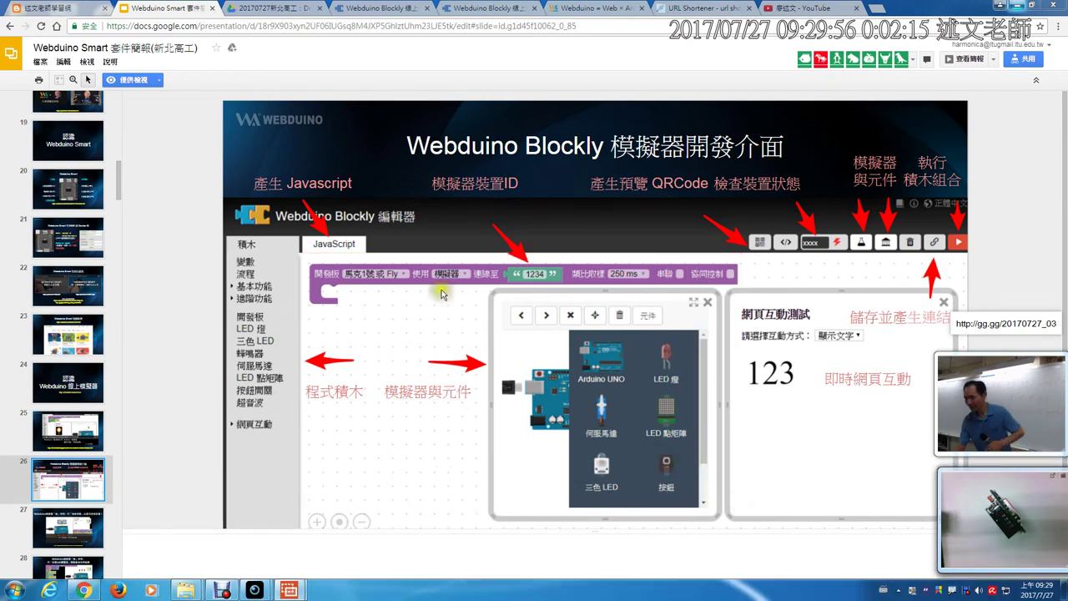
Switch to the Webduino Blockly editor and open the simulator area with its component list
click(386, 9)
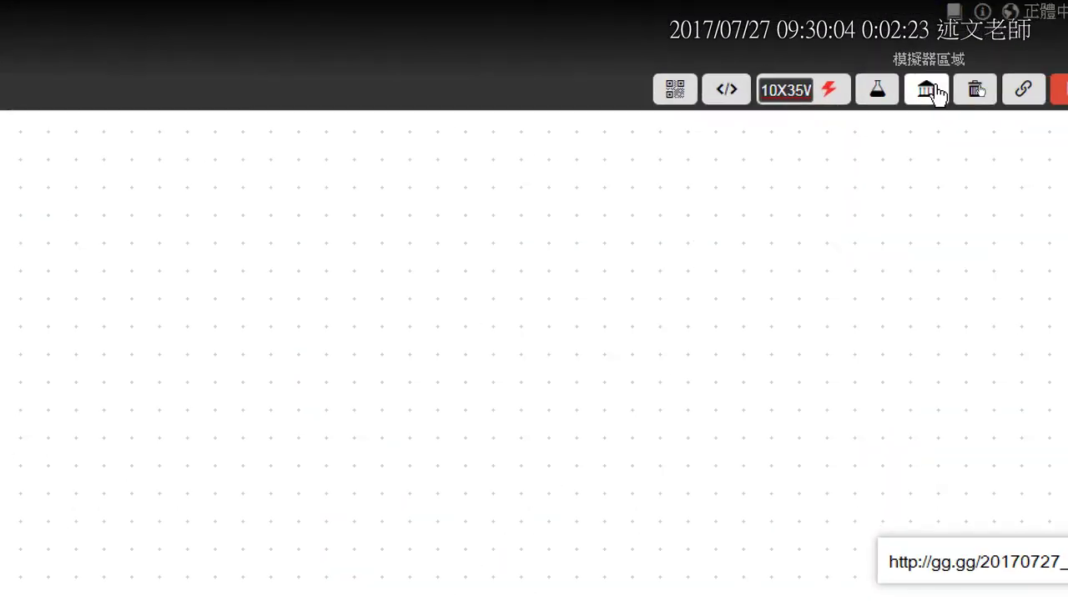
click(936, 93)
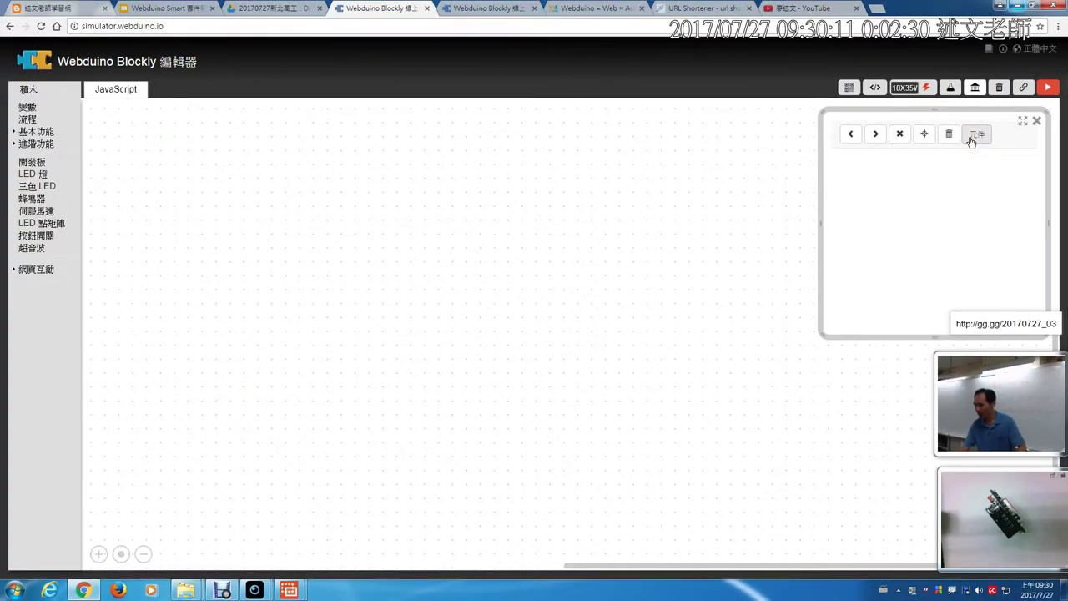
click(921, 192)
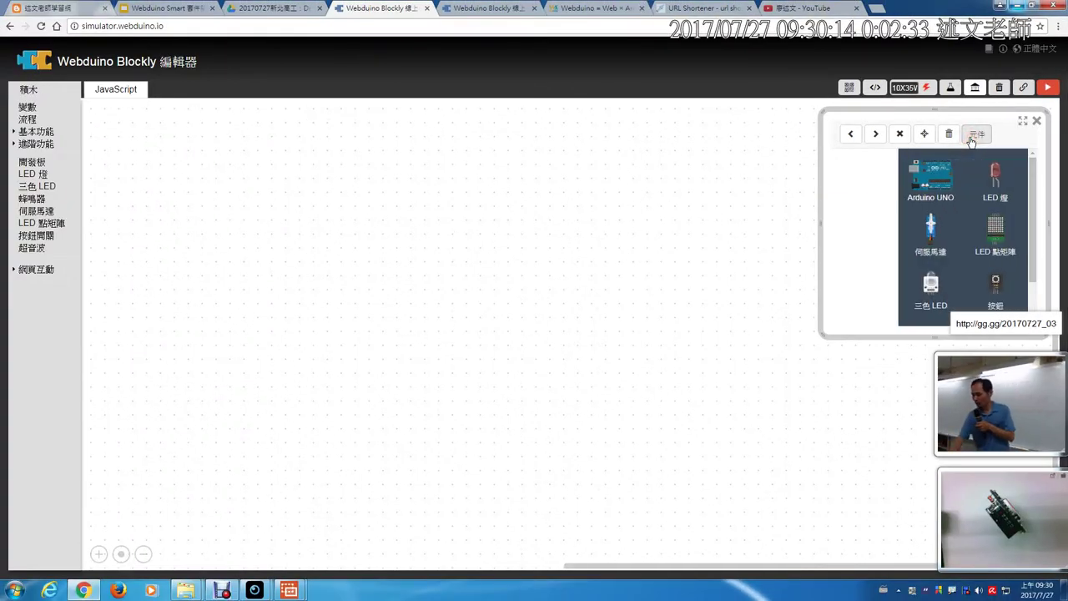
Enlarge the simulator area to fill the page and place an Arduino UNO board on its canvas
drag(821, 224, 559, 242)
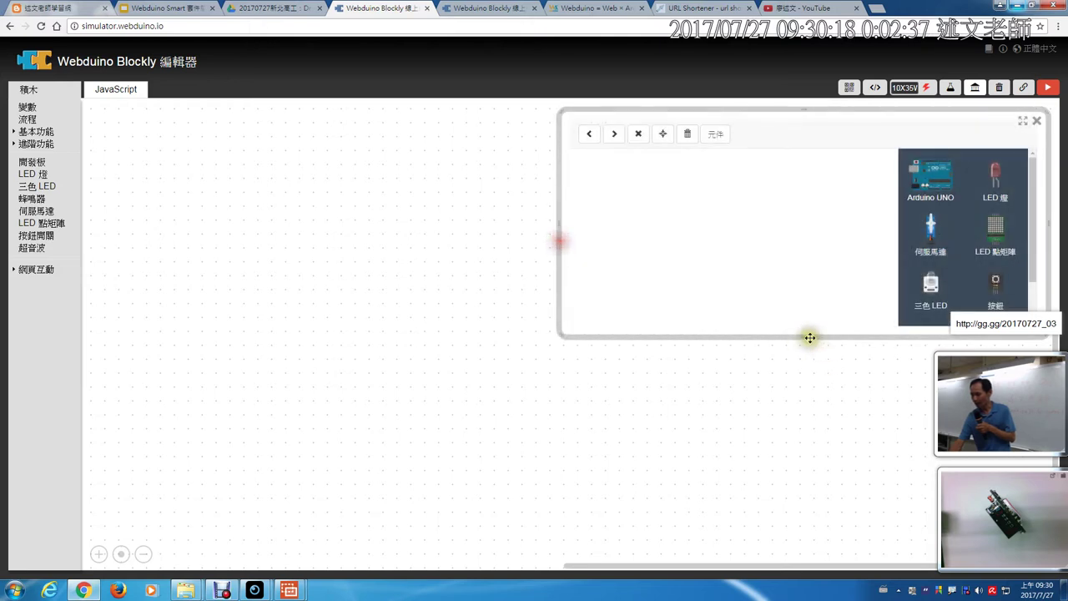
drag(803, 337, 786, 492)
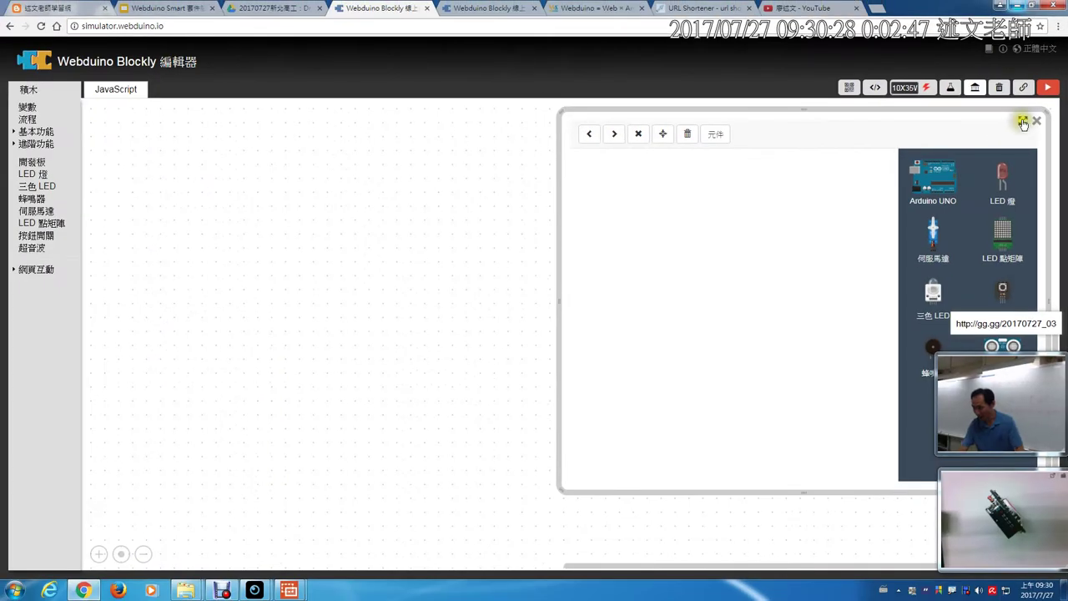
click(976, 125)
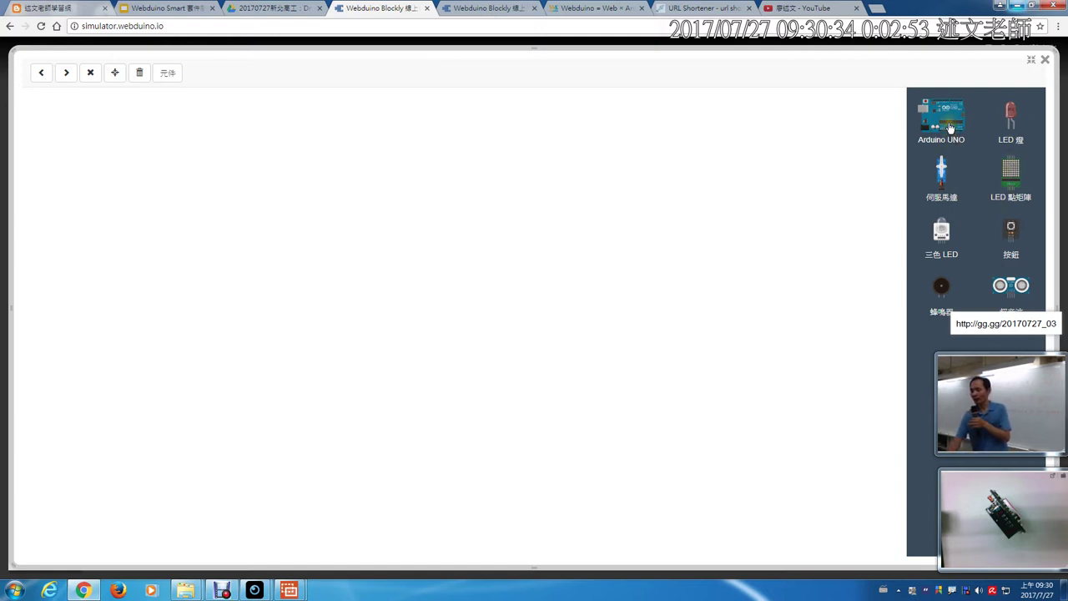
drag(950, 127, 272, 297)
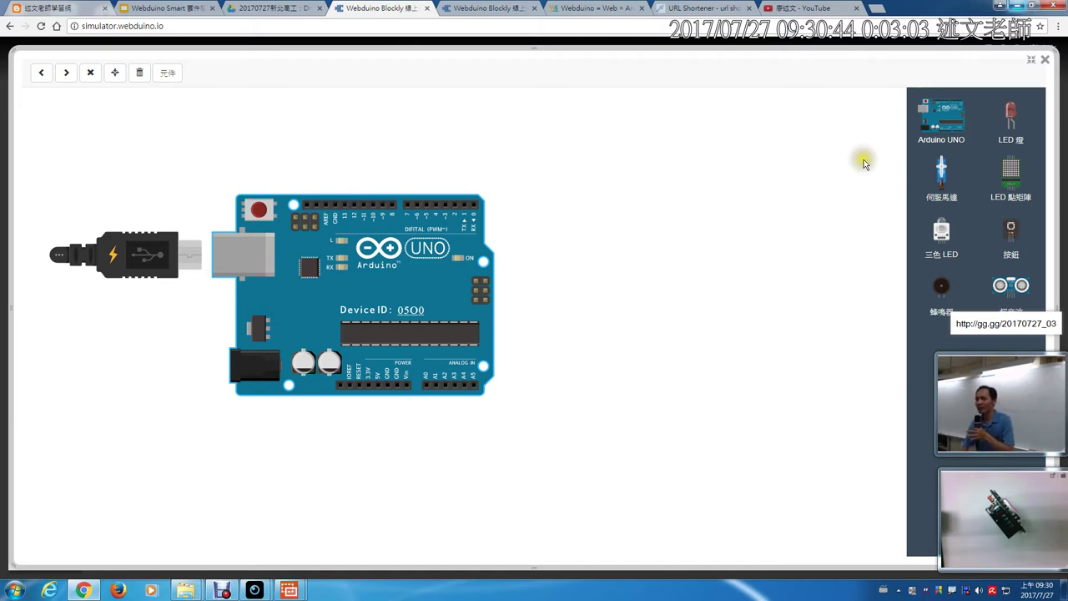
Try adding a second Arduino UNO board at the canvas edge and remove it, keeping the first board
click(936, 124)
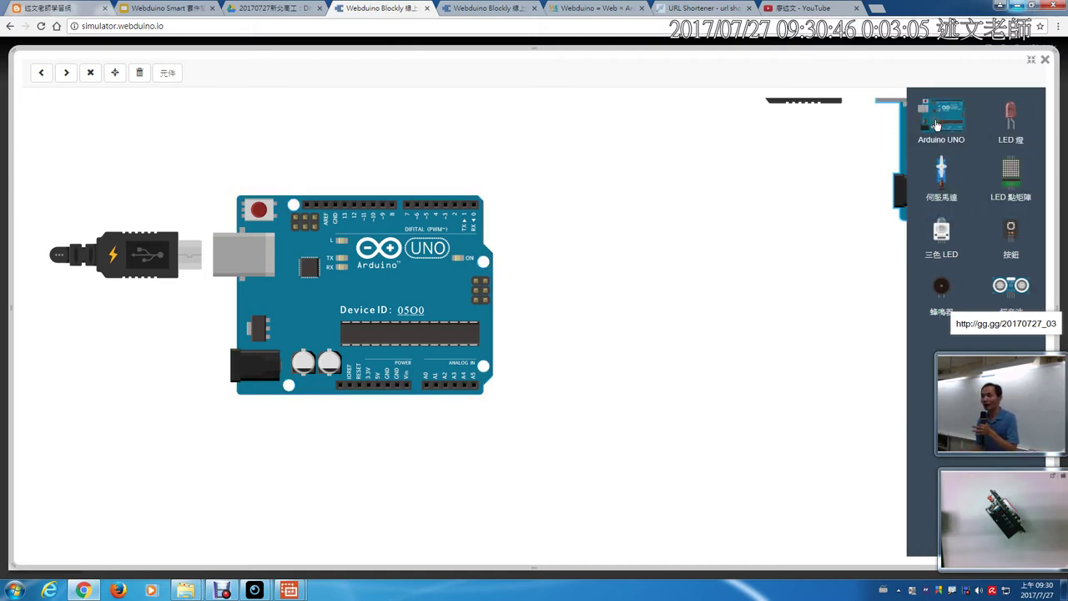
click(936, 124)
click(847, 181)
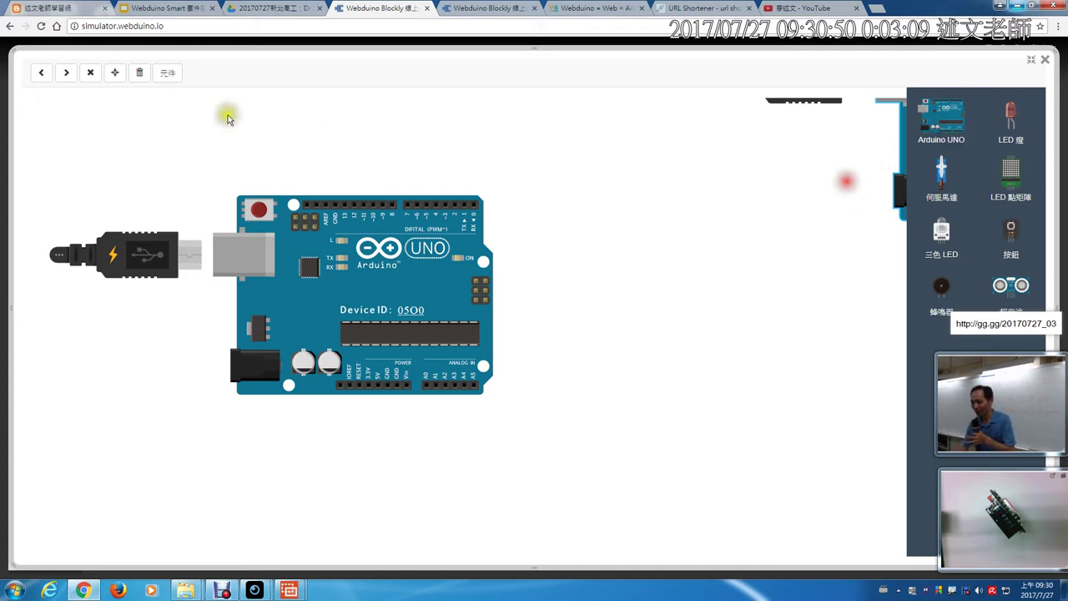
click(169, 73)
drag(936, 179, 681, 290)
click(724, 282)
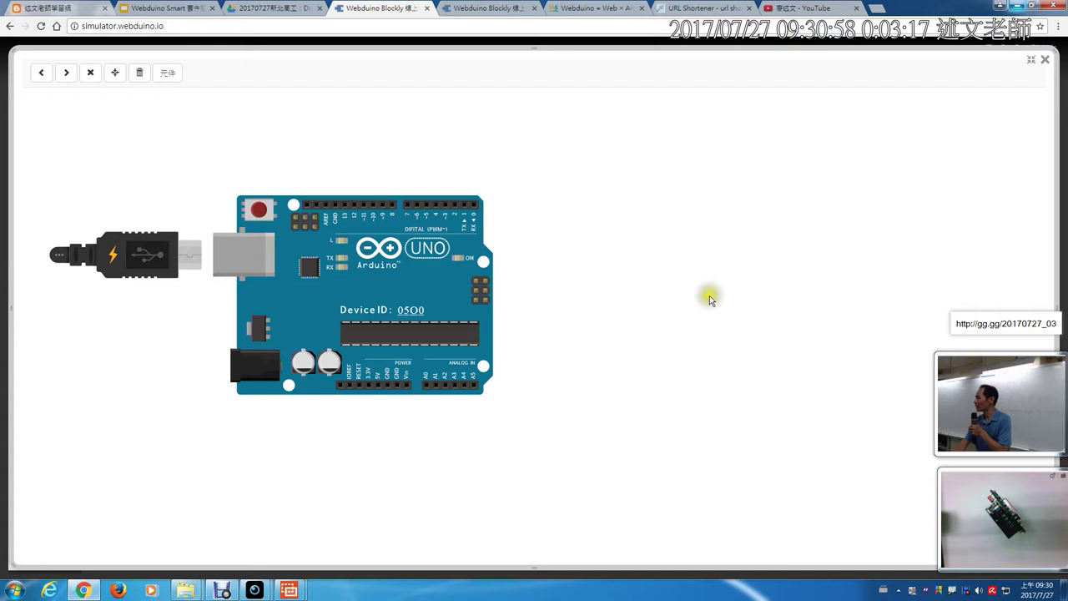
Place another Arduino UNO board above the first one and delete the extra board
scroll(710, 297, down, 3)
drag(710, 298, 485, 373)
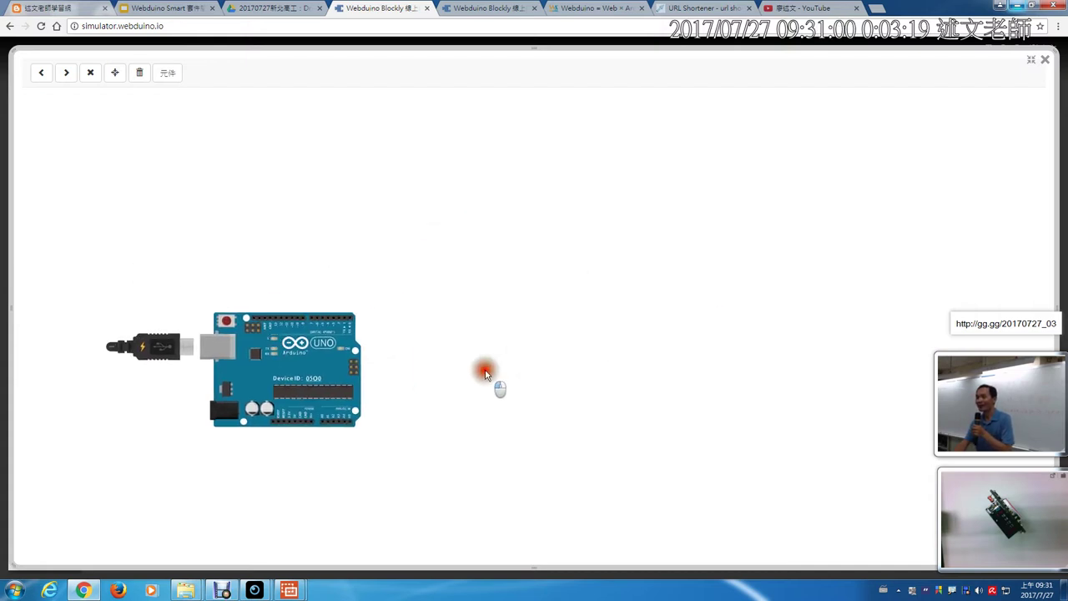
click(167, 72)
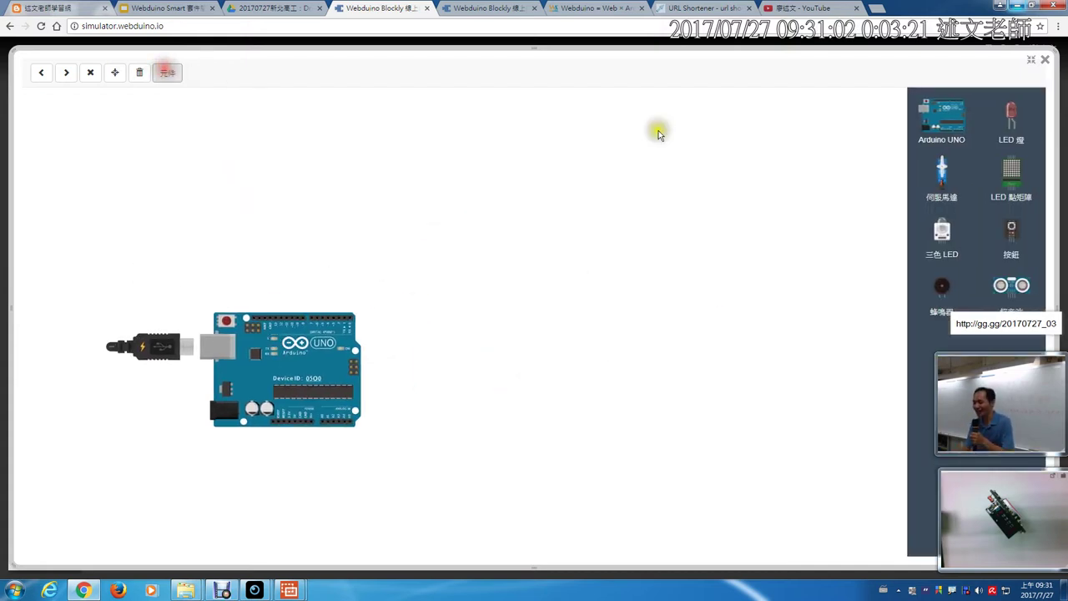
drag(946, 117, 372, 220)
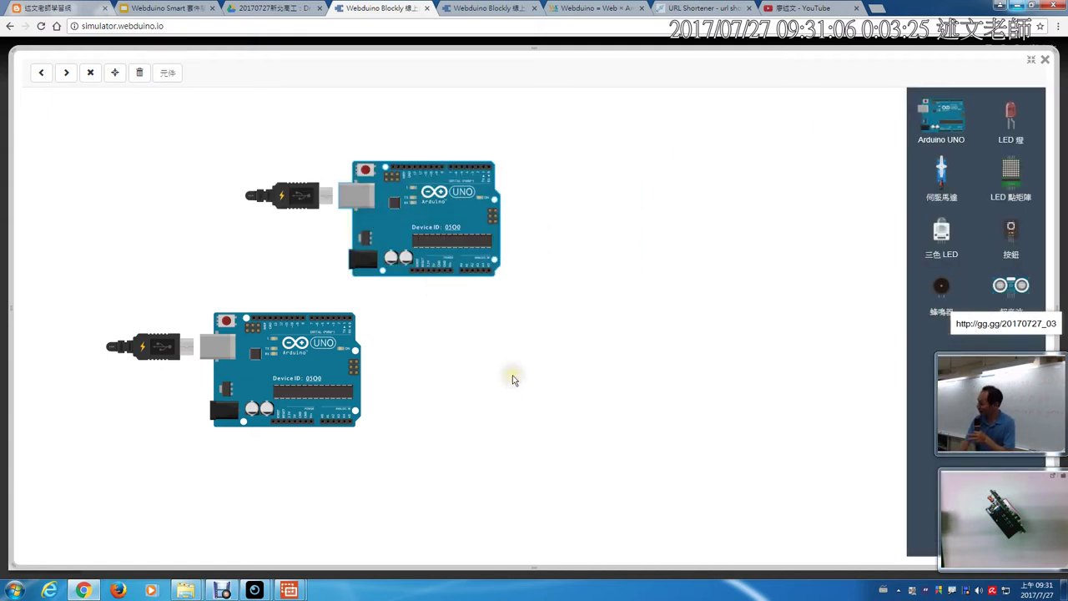
scroll(513, 379, up, 5)
scroll(513, 380, down, 5)
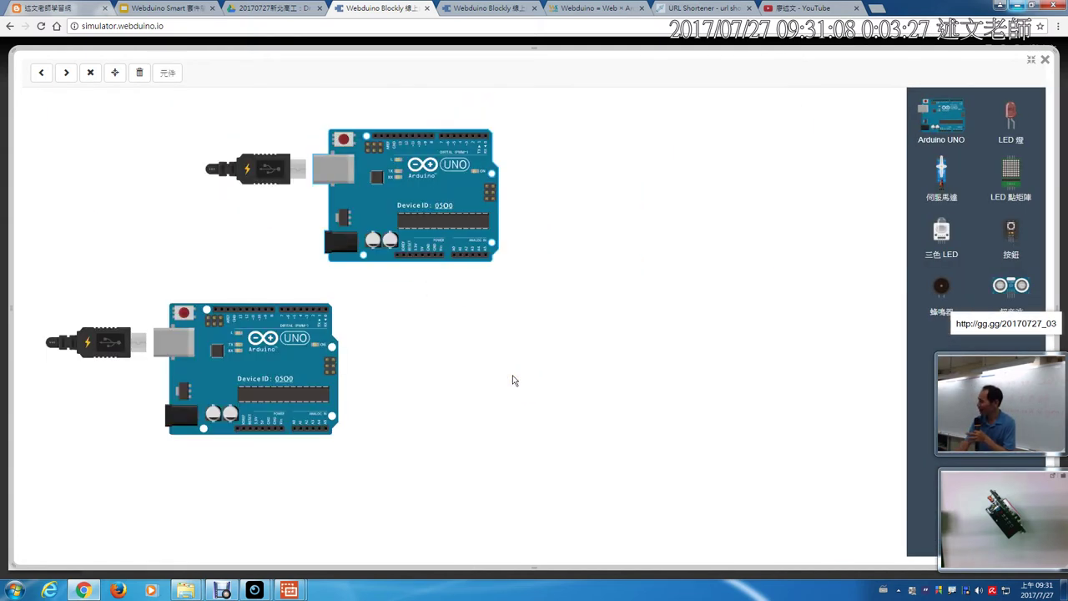
drag(451, 324, 483, 408)
right_click(483, 407)
click(475, 308)
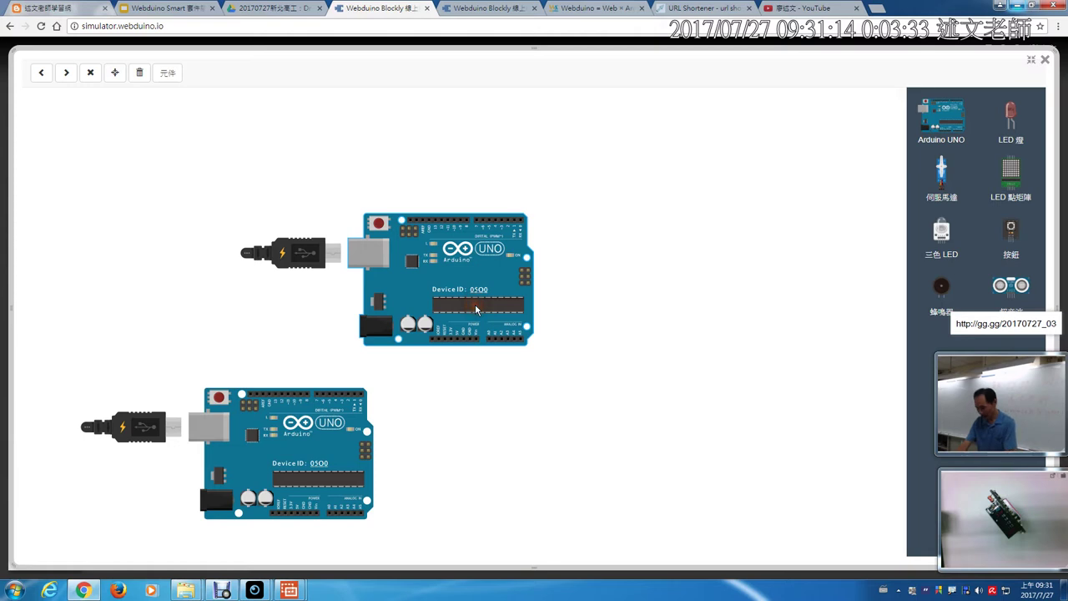
click(476, 309)
Place an LED light (LED 燈) on the canvas above the Arduino UNO board
drag(338, 438, 439, 338)
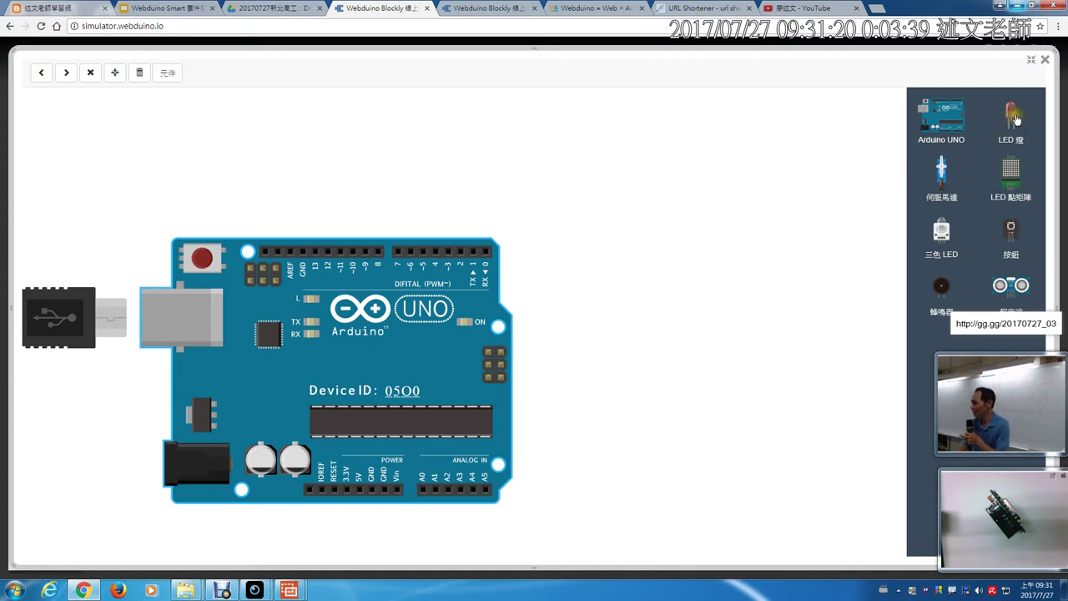
drag(1016, 120, 369, 164)
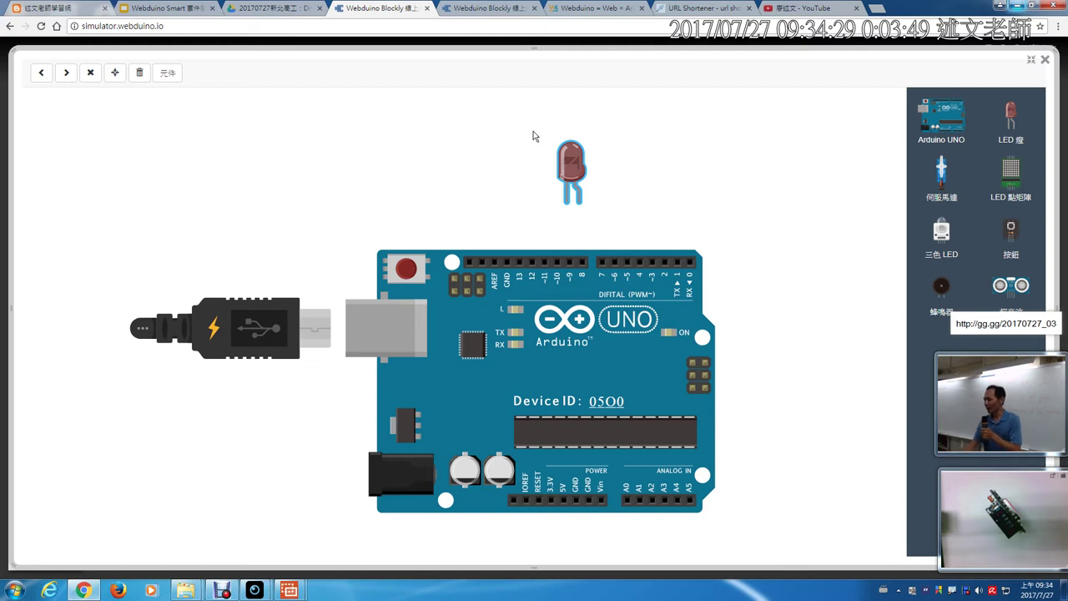
drag(634, 194, 615, 170)
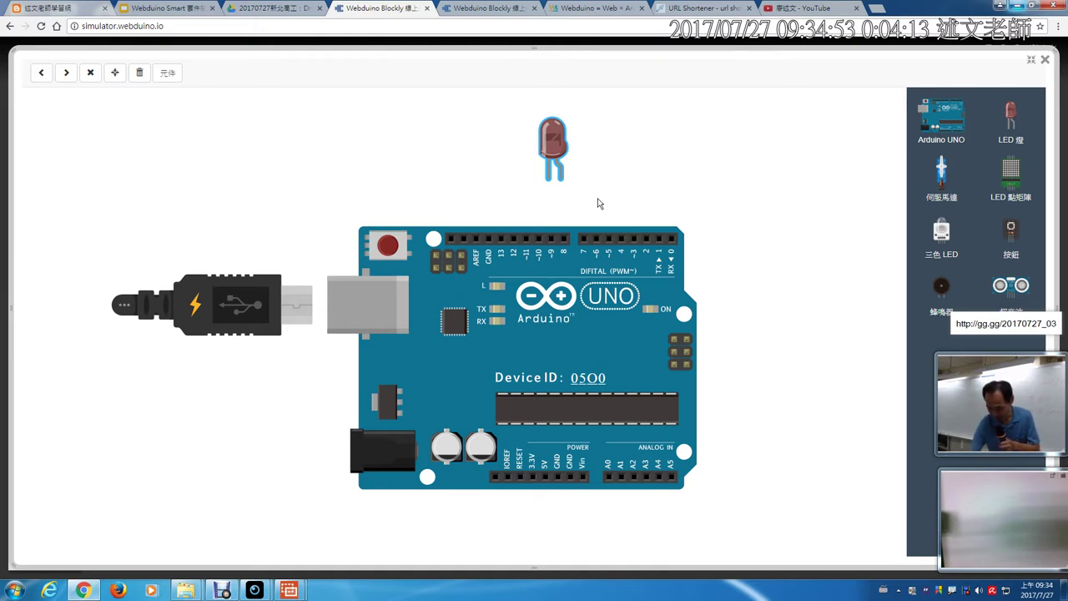
drag(1044, 513, 756, 150)
scroll(732, 162, up, 4)
scroll(731, 160, up, 3)
drag(739, 199, 693, 244)
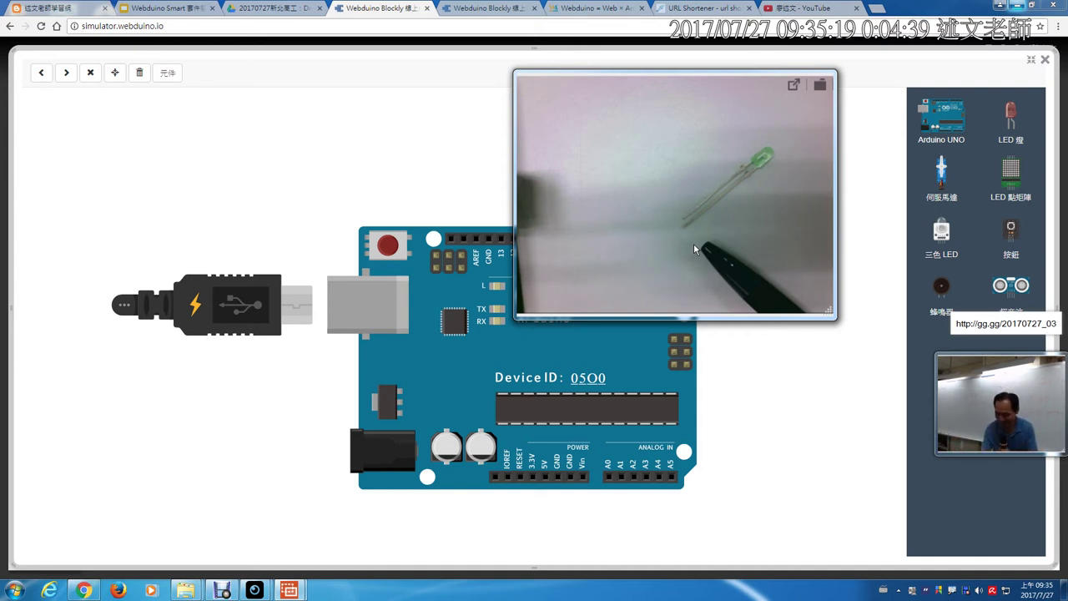
drag(665, 195, 741, 262)
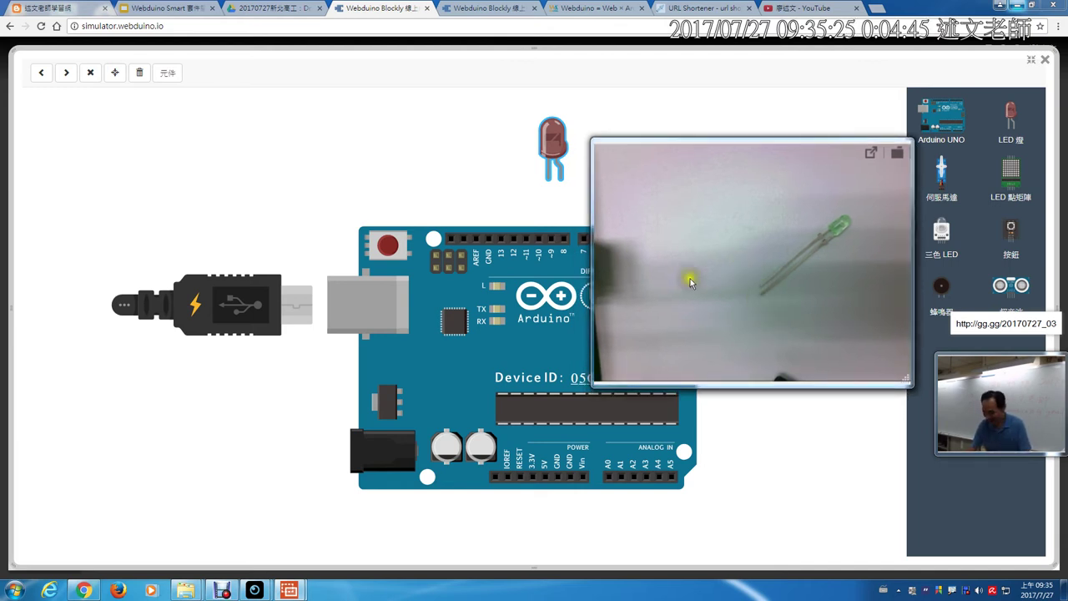
Reposition the Arduino UNO board below the LED so its pins can be read
mouse_move(562, 191)
mouse_down()
mouse_move(556, 176)
mouse_move(564, 194)
mouse_move(564, 178)
mouse_move(544, 172)
mouse_move(518, 187)
mouse_up()
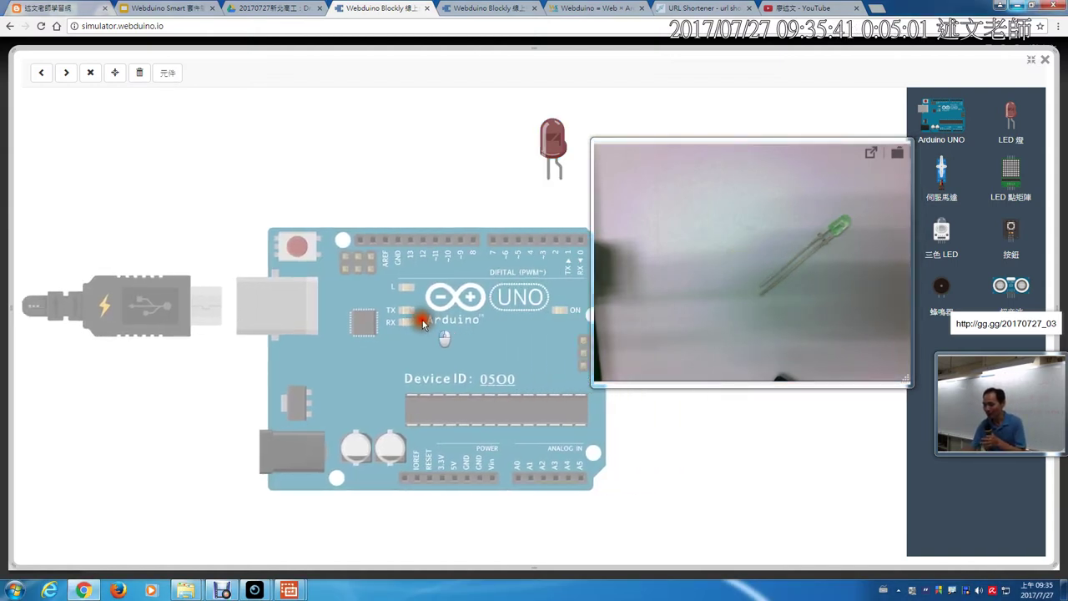
drag(710, 279, 957, 521)
scroll(723, 294, down, 5)
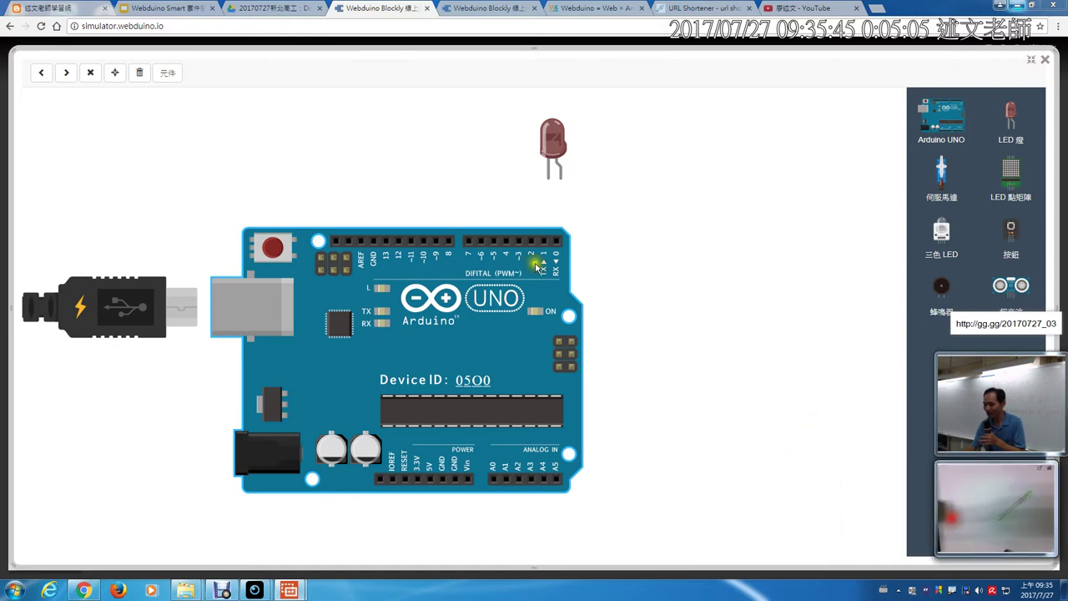
click(508, 366)
drag(509, 369, 602, 351)
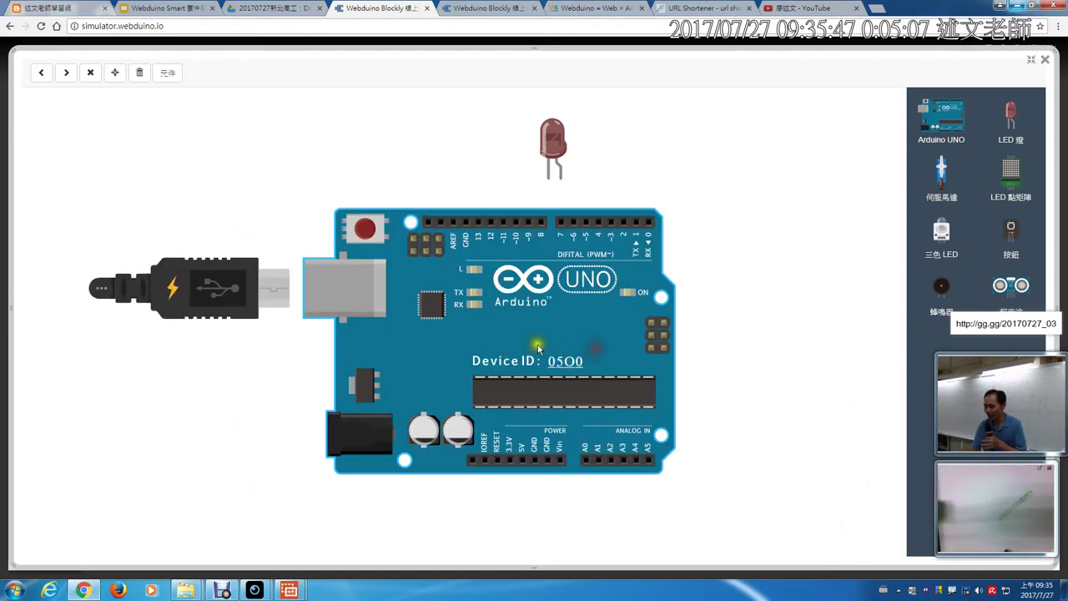
scroll(513, 338, up, 2)
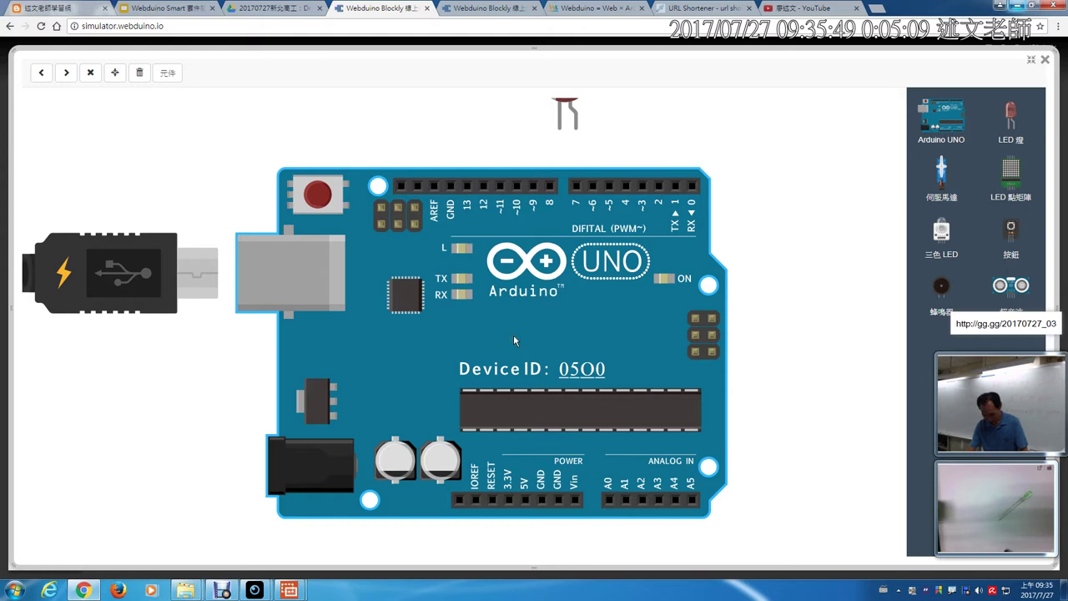
Mark the digital pin row and the power and analog pin row of the board in red, and clear the marks
mouse_move(383, 171)
mouse_down()
mouse_move(381, 186)
mouse_move(517, 201)
mouse_move(711, 197)
mouse_move(710, 172)
mouse_move(375, 178)
mouse_up()
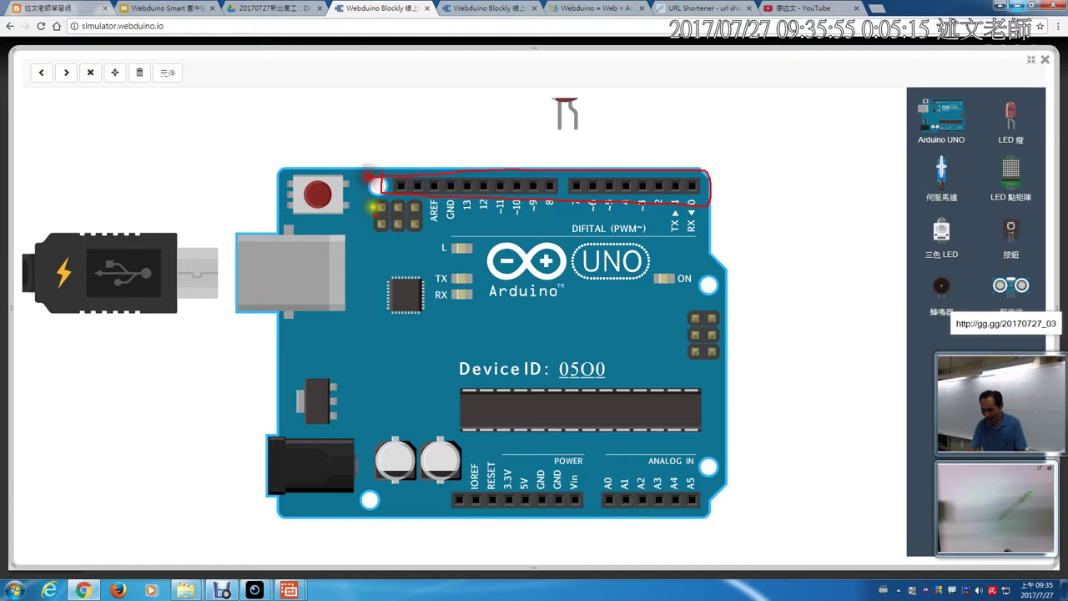
drag(441, 511, 731, 515)
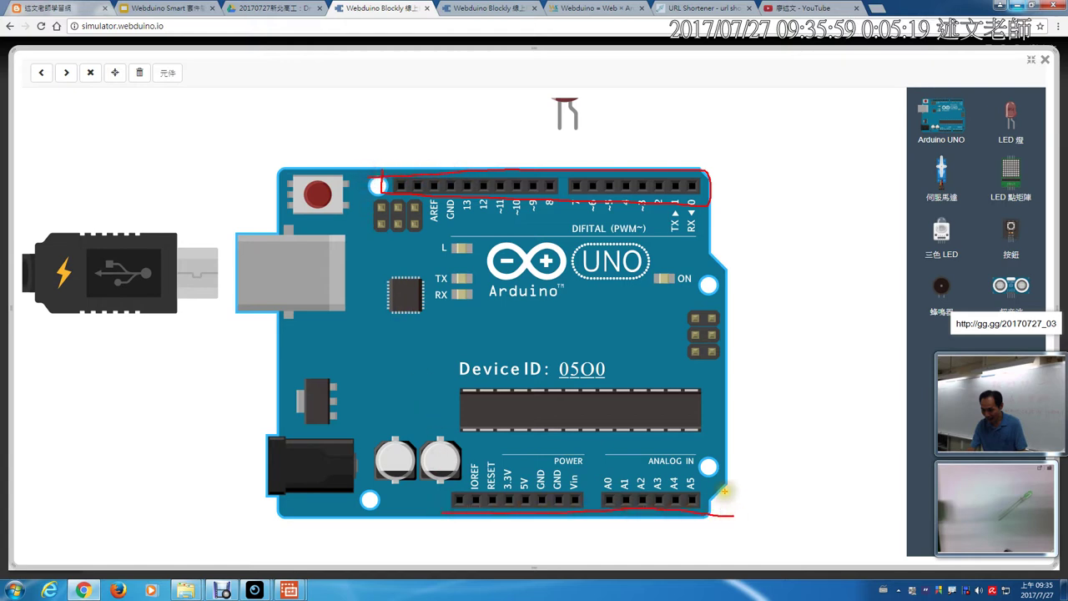
key(e)
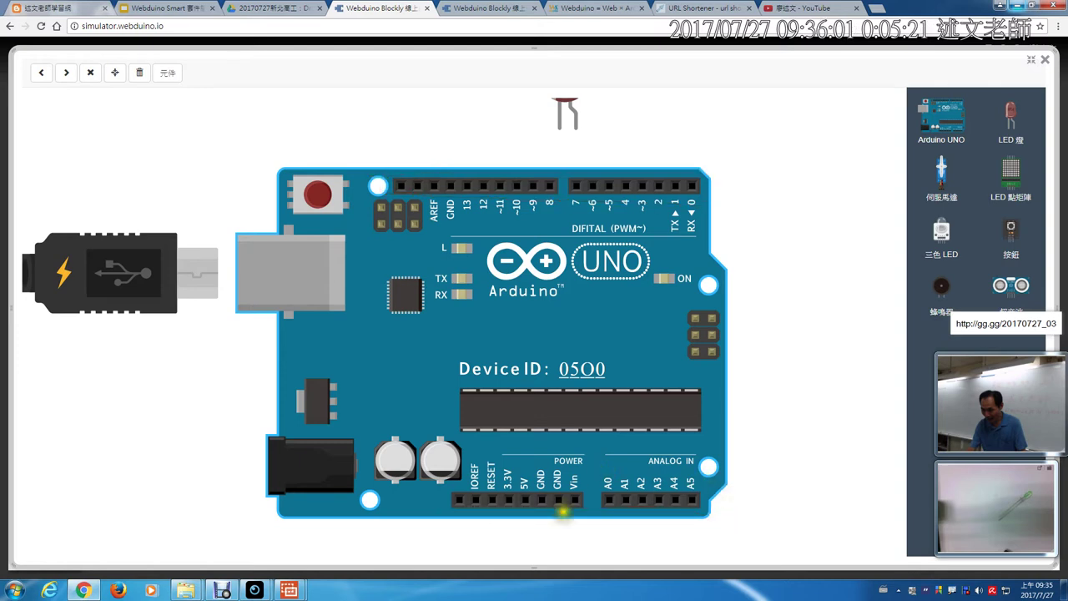
Outline the board's 3.3V and 5V power pins with a red rectangle, clear it, and examine the GND pin beside pin 13
mouse_move(495, 457)
mouse_down()
mouse_move(518, 517)
mouse_move(537, 514)
mouse_up()
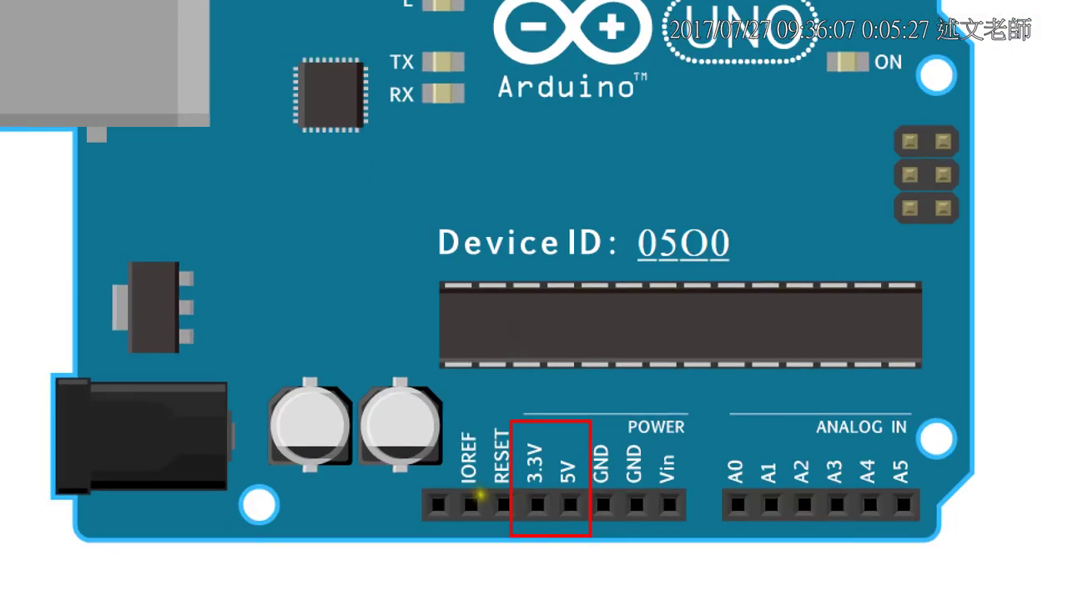
click(480, 493)
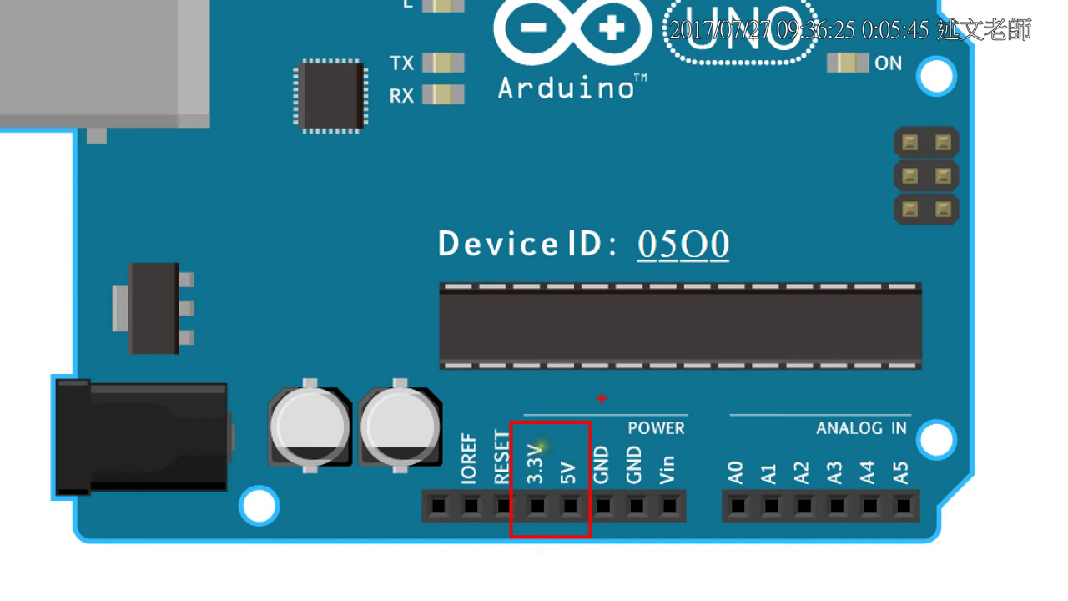
key(e)
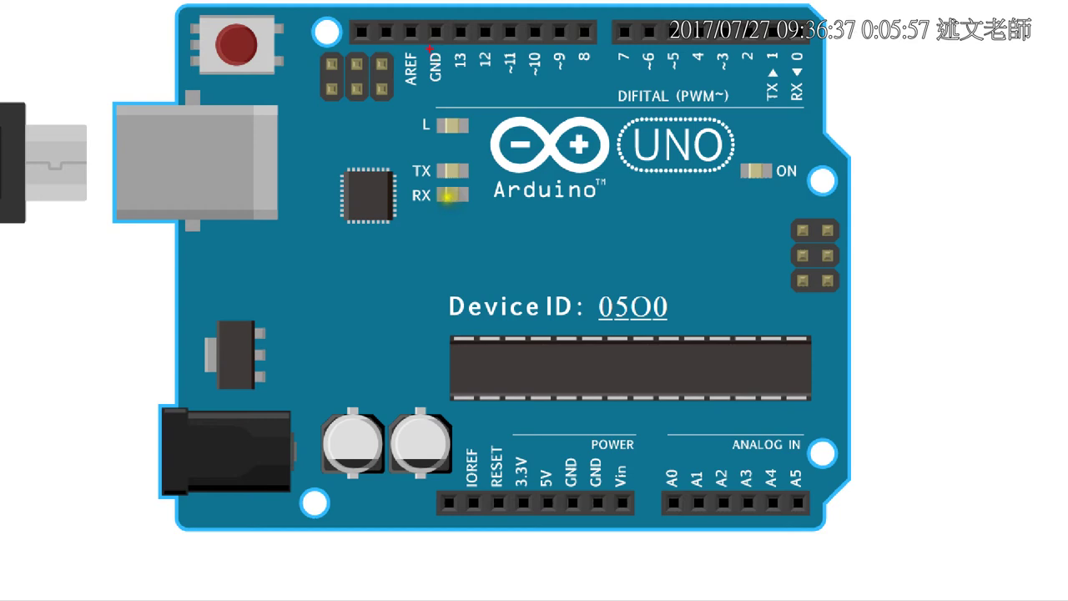
mouse_move(444, 90)
mouse_down()
mouse_move(452, 44)
mouse_move(430, 40)
mouse_up()
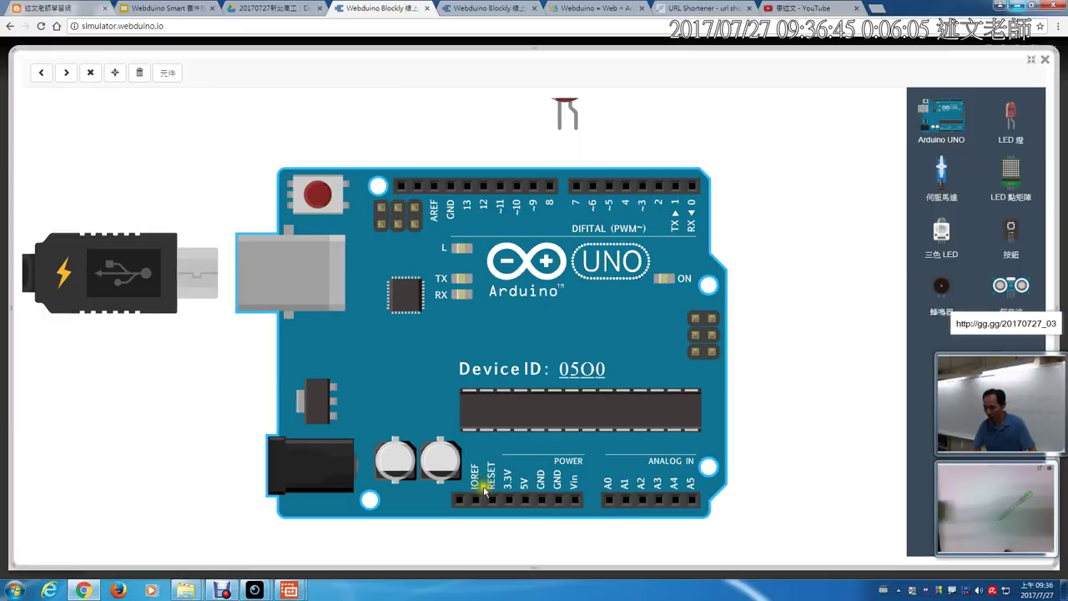
drag(608, 417, 490, 339)
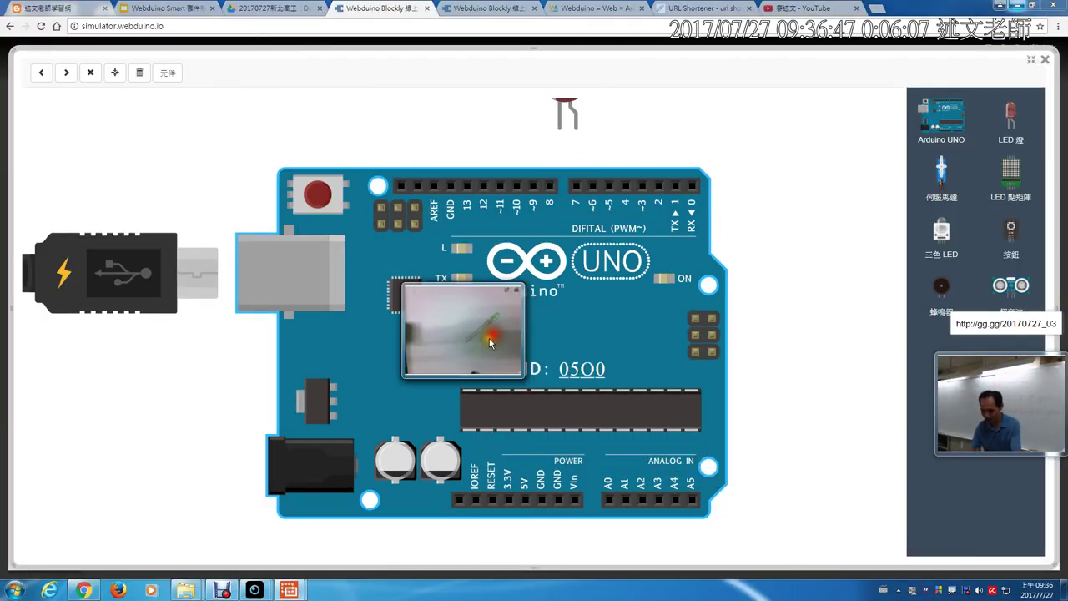
scroll(490, 338, up, 5)
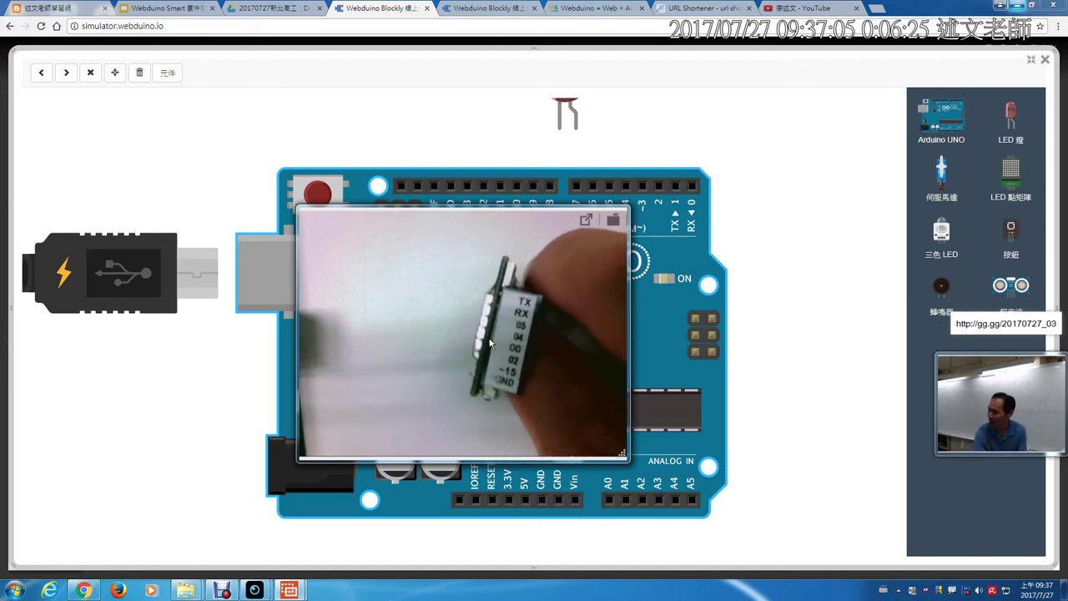
scroll(490, 342, down, 10)
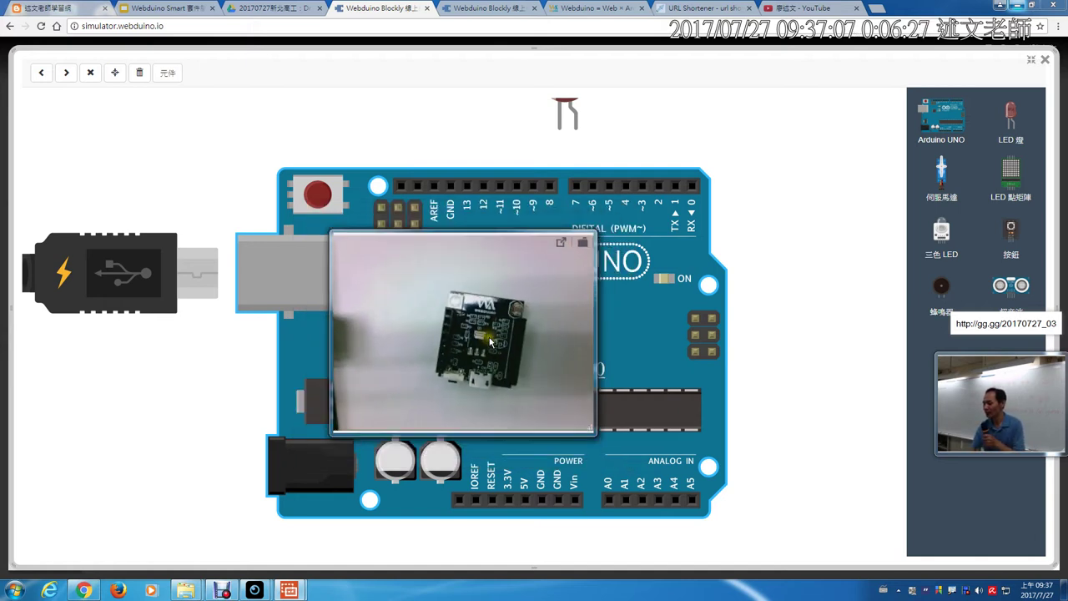
drag(468, 342, 996, 519)
scroll(995, 518, up, 2)
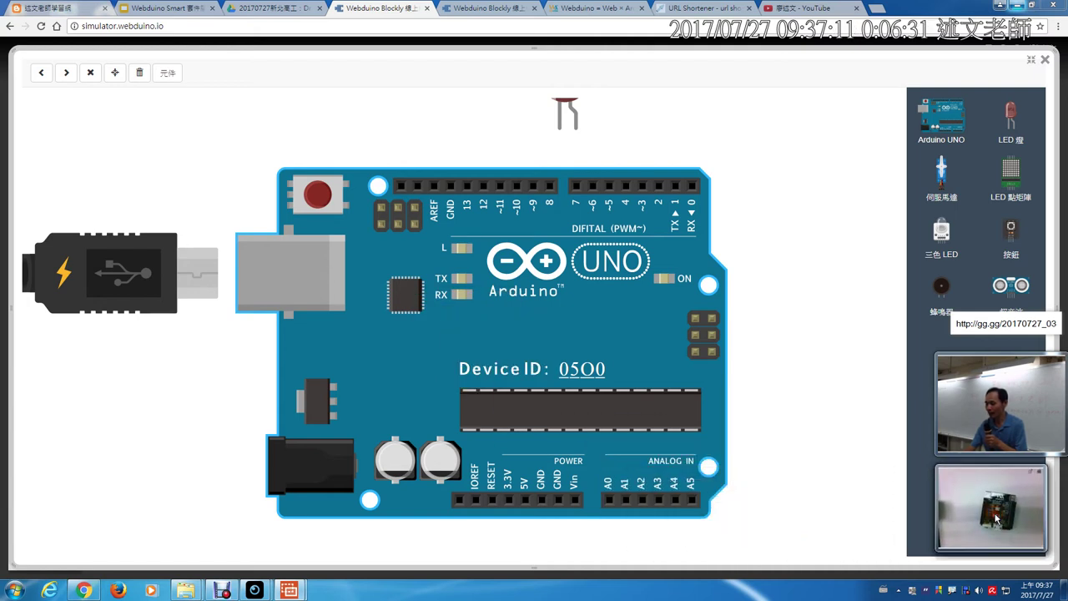
drag(1005, 413, 995, 408)
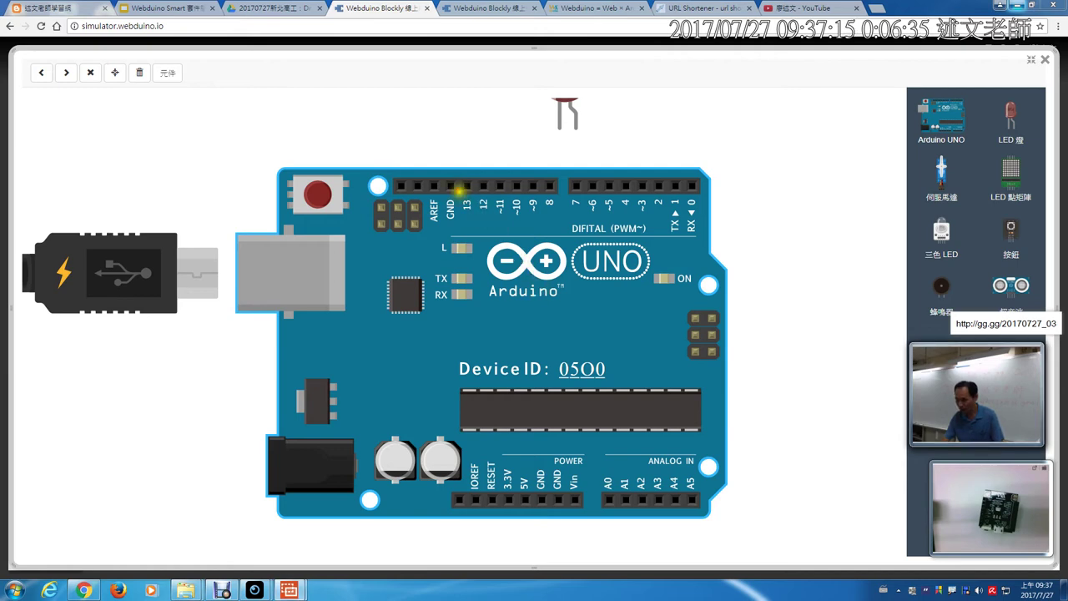
Outline the board's digital pins from 13 to 1 with a red rectangle
mouse_move(460, 186)
mouse_down()
mouse_move(651, 230)
mouse_move(698, 224)
mouse_move(684, 222)
mouse_up()
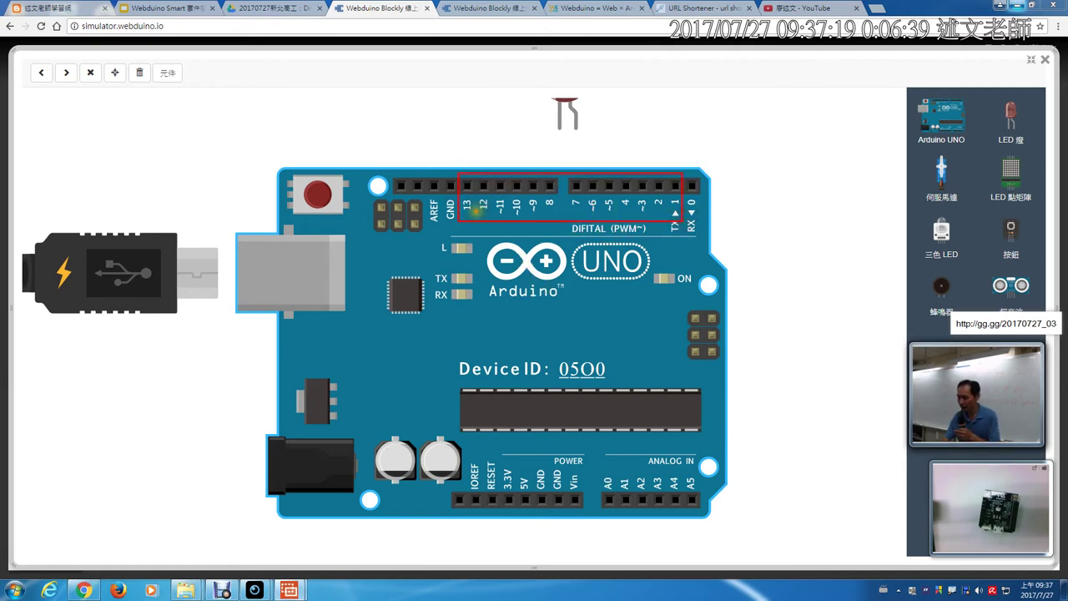